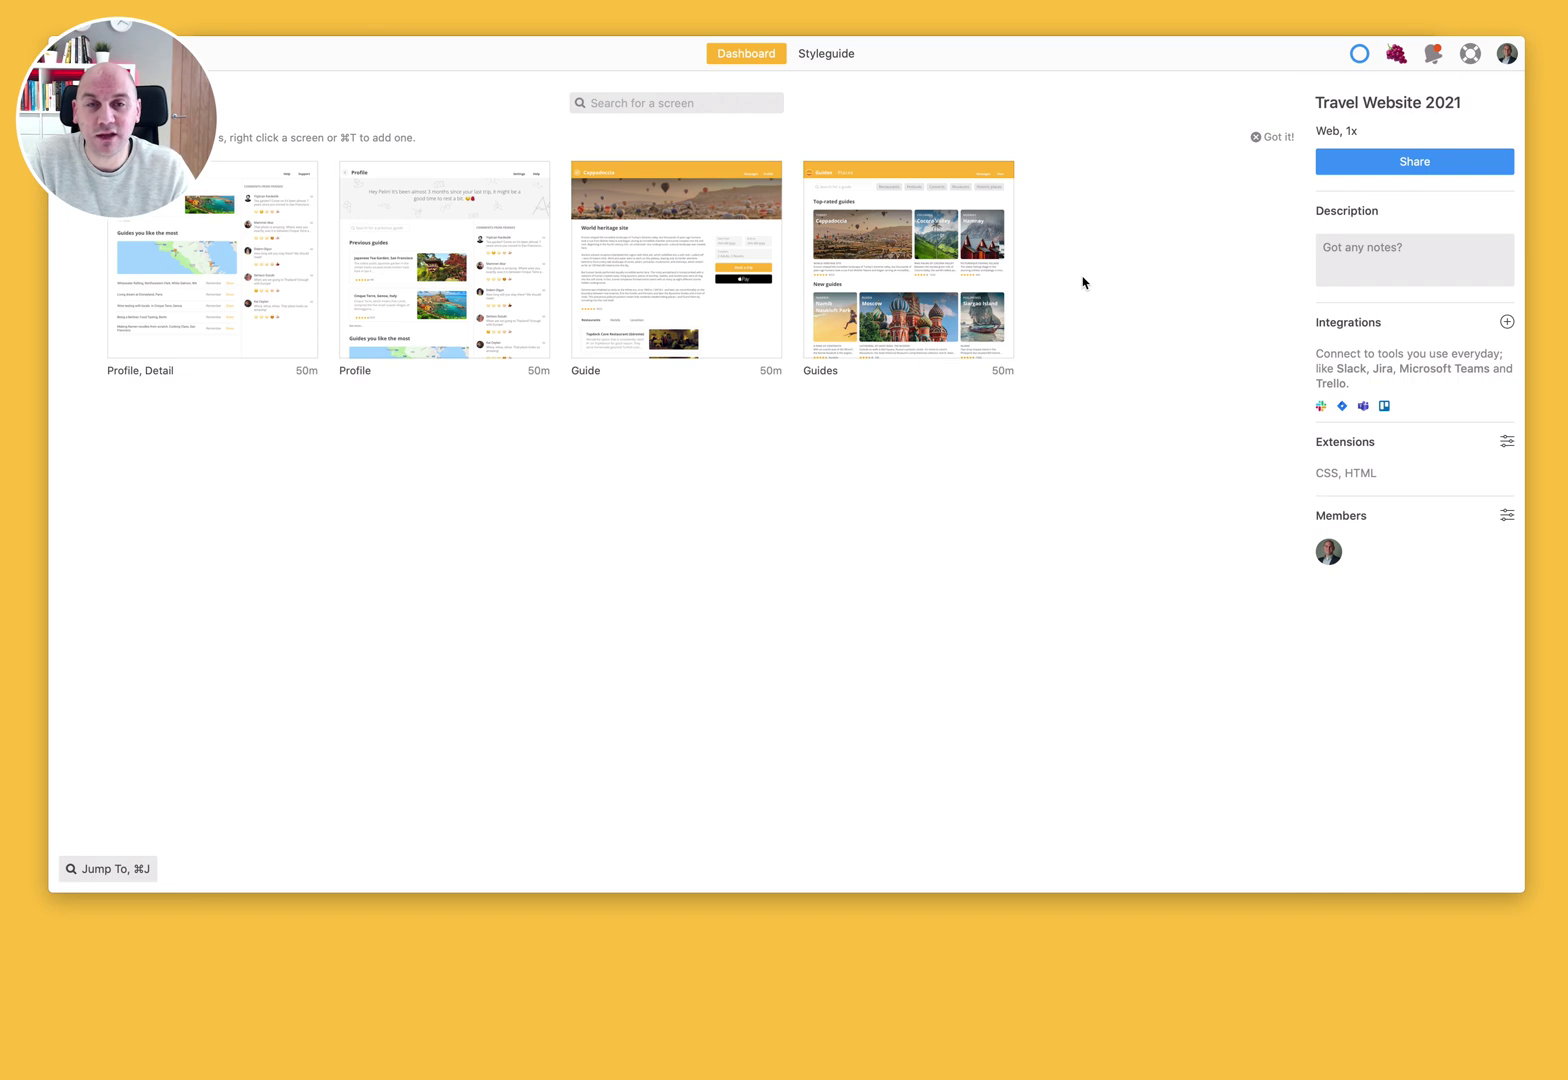
From Travel Website 2021's sharing options, add the first matching organization member.
left_click(1390, 169)
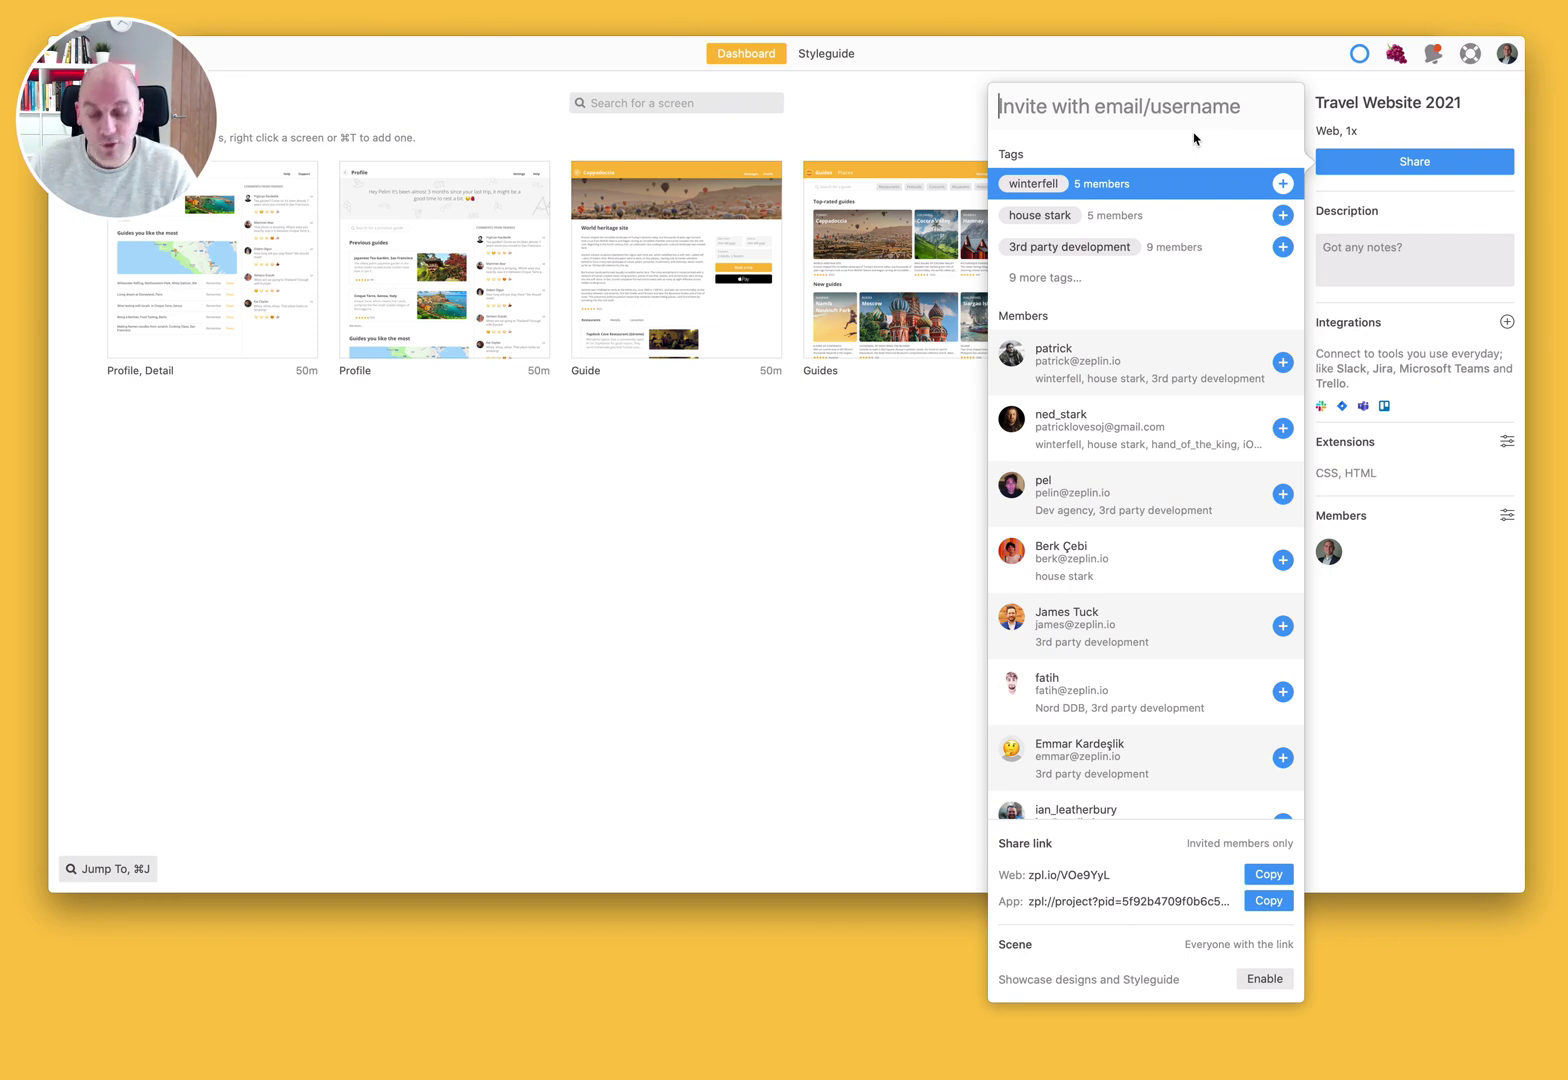
type("robert")
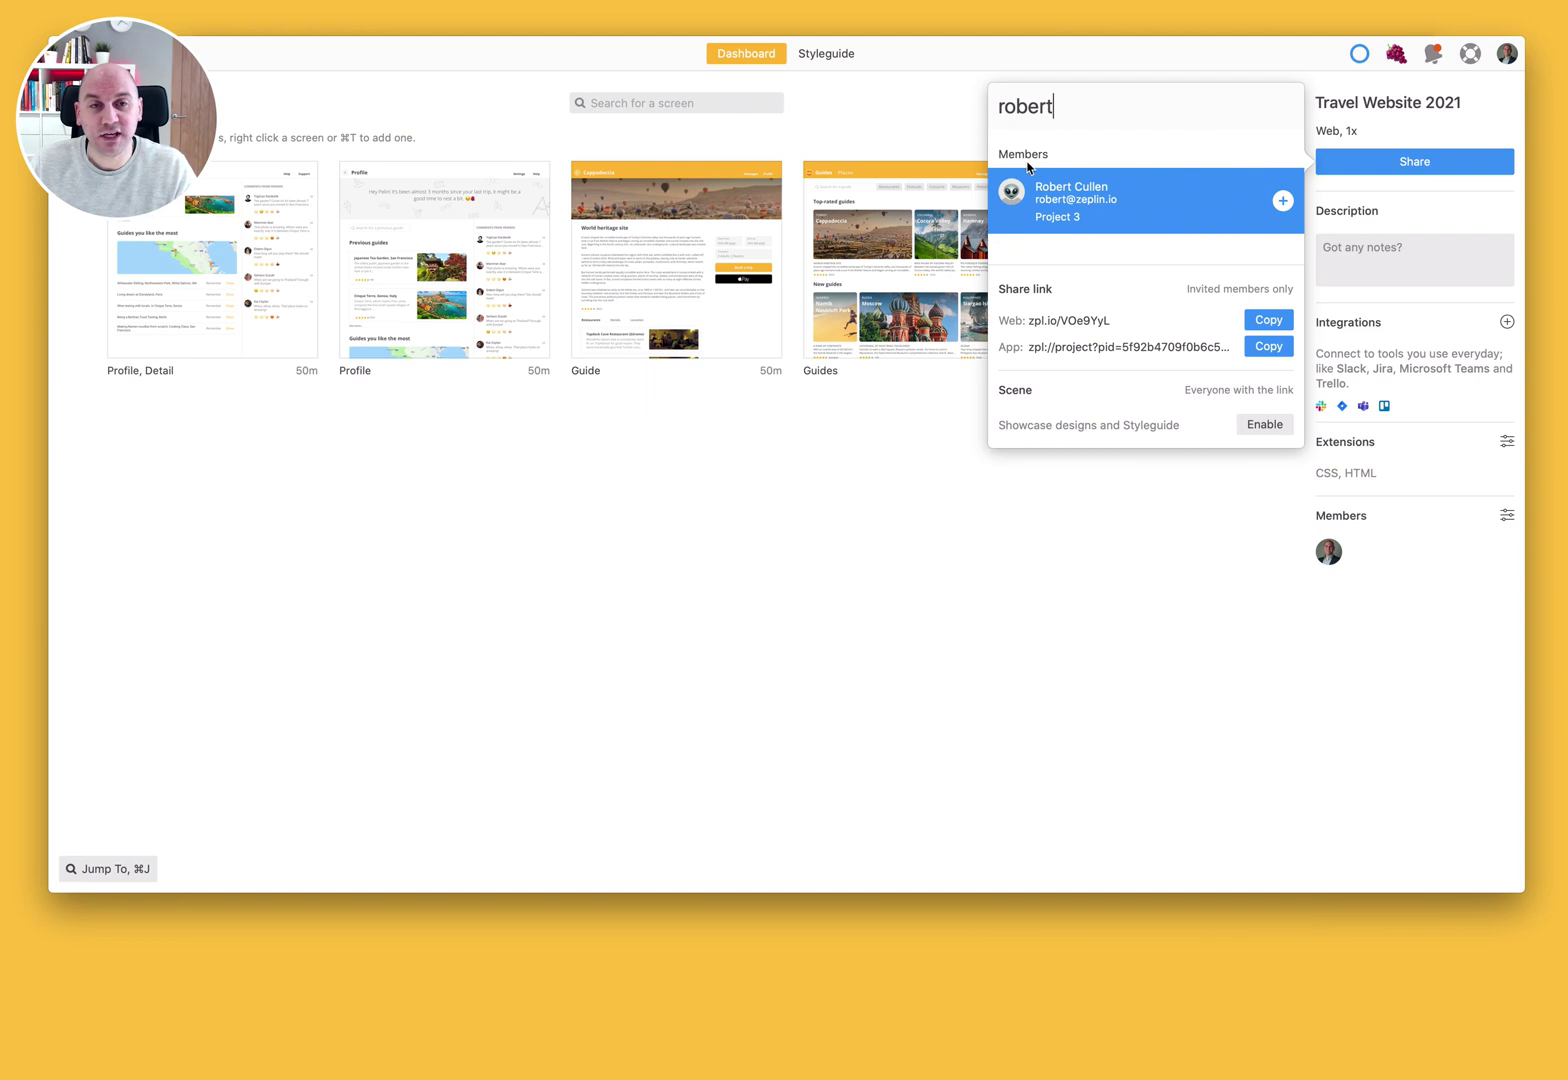
left_click(1283, 199)
type("ben")
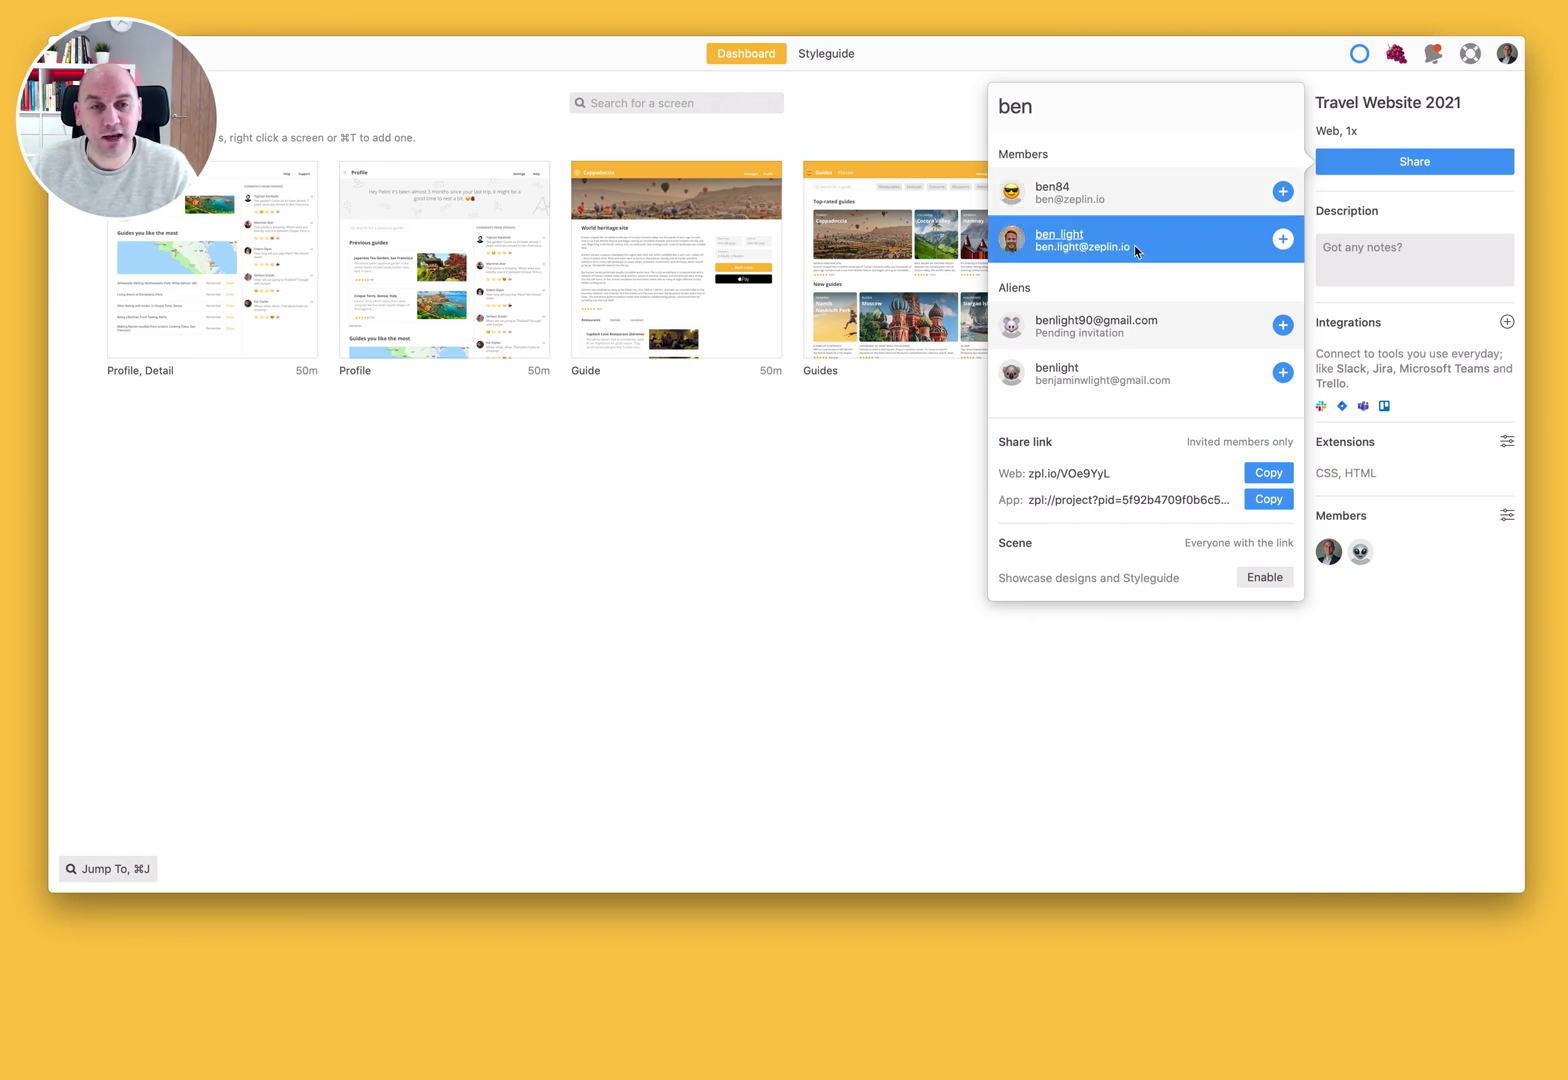
Add the second matching teammate from the invite search to Travel Website 2021.
left_click(1282, 241)
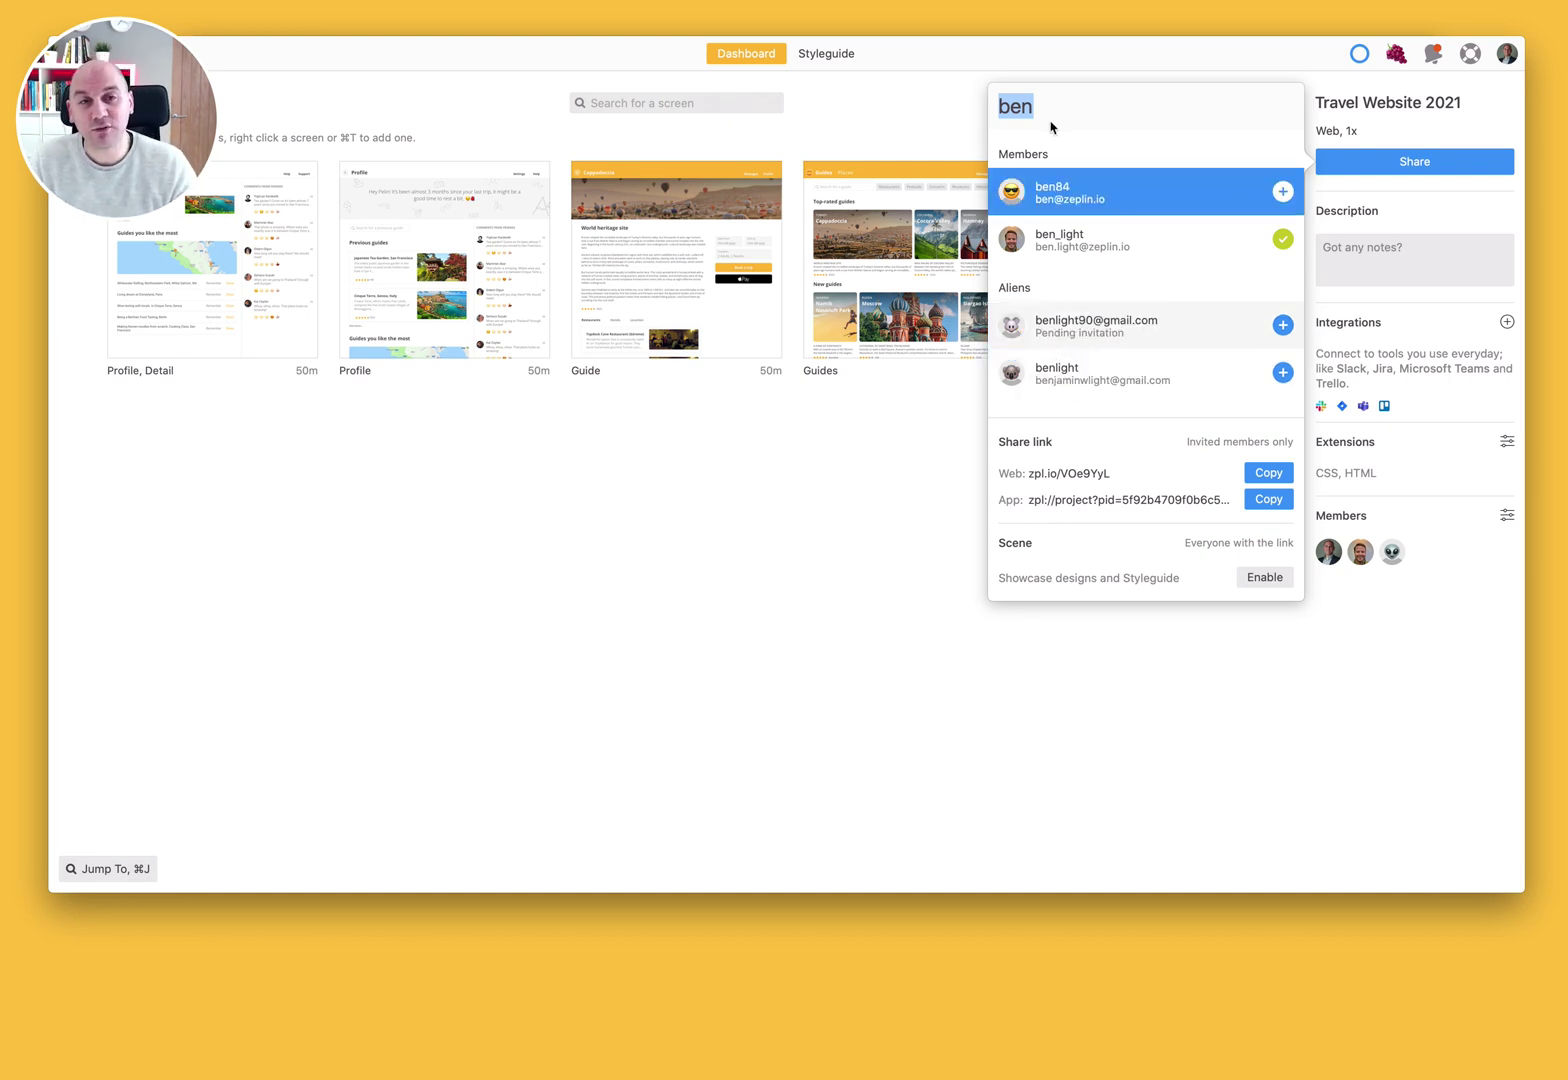
Select and delete the typed outside email address from the invite field.
left_click_drag(1039, 108, 997, 107)
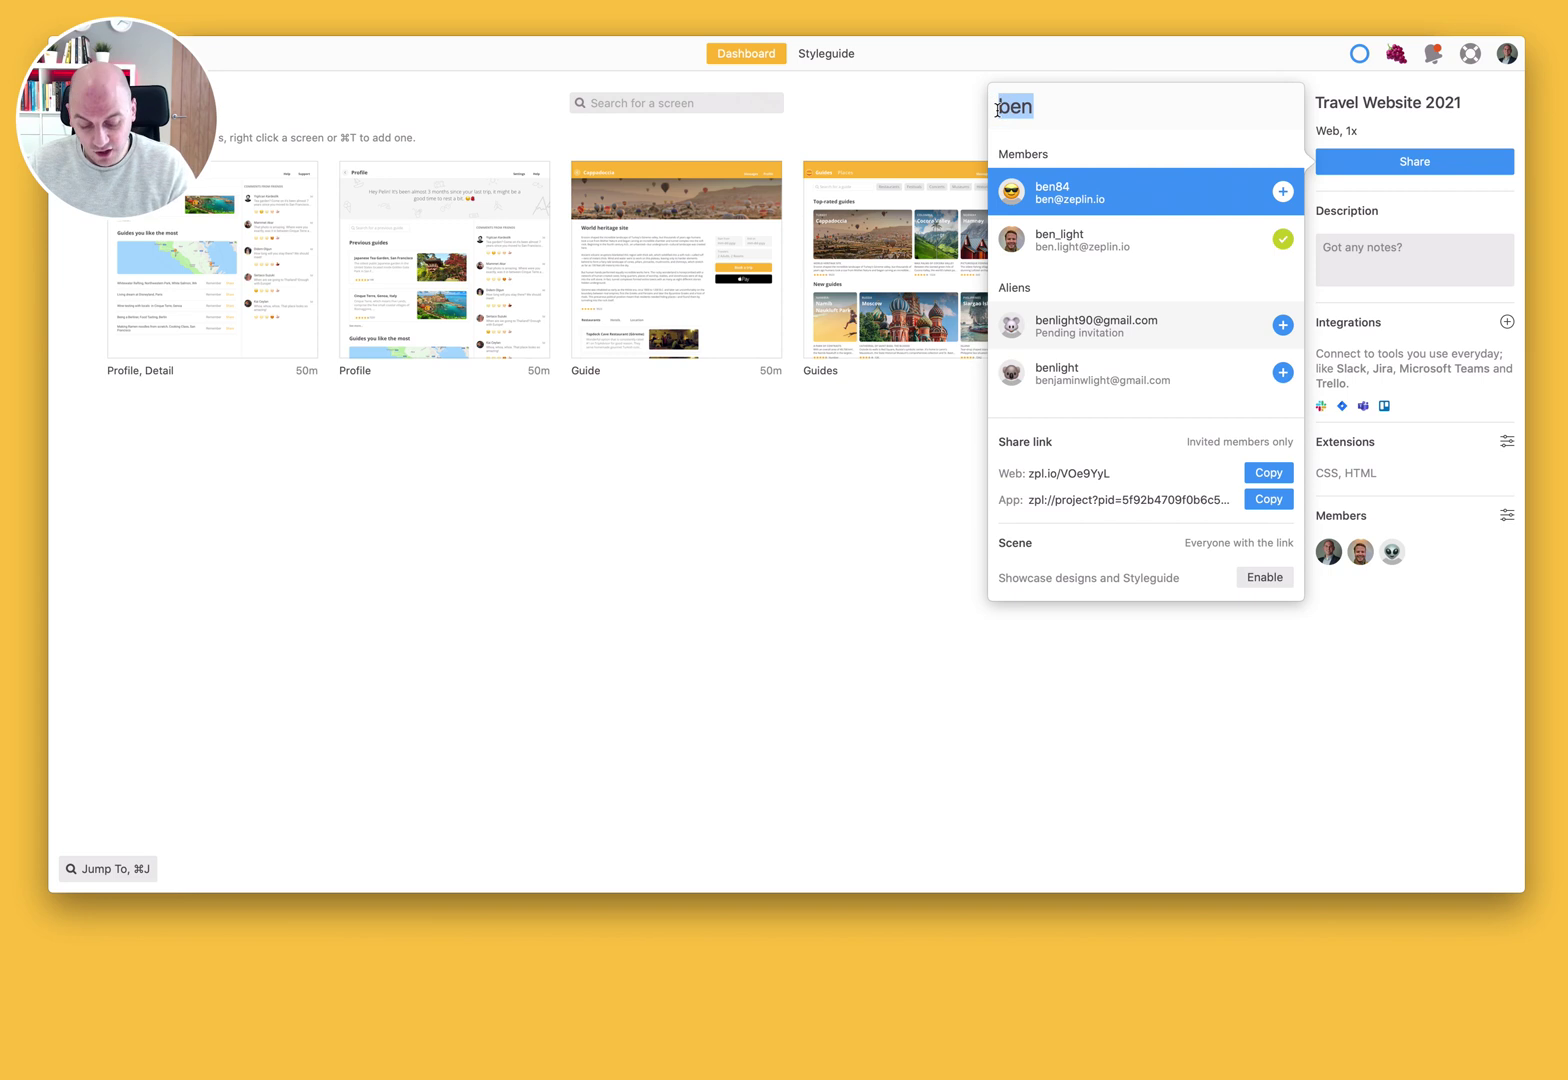
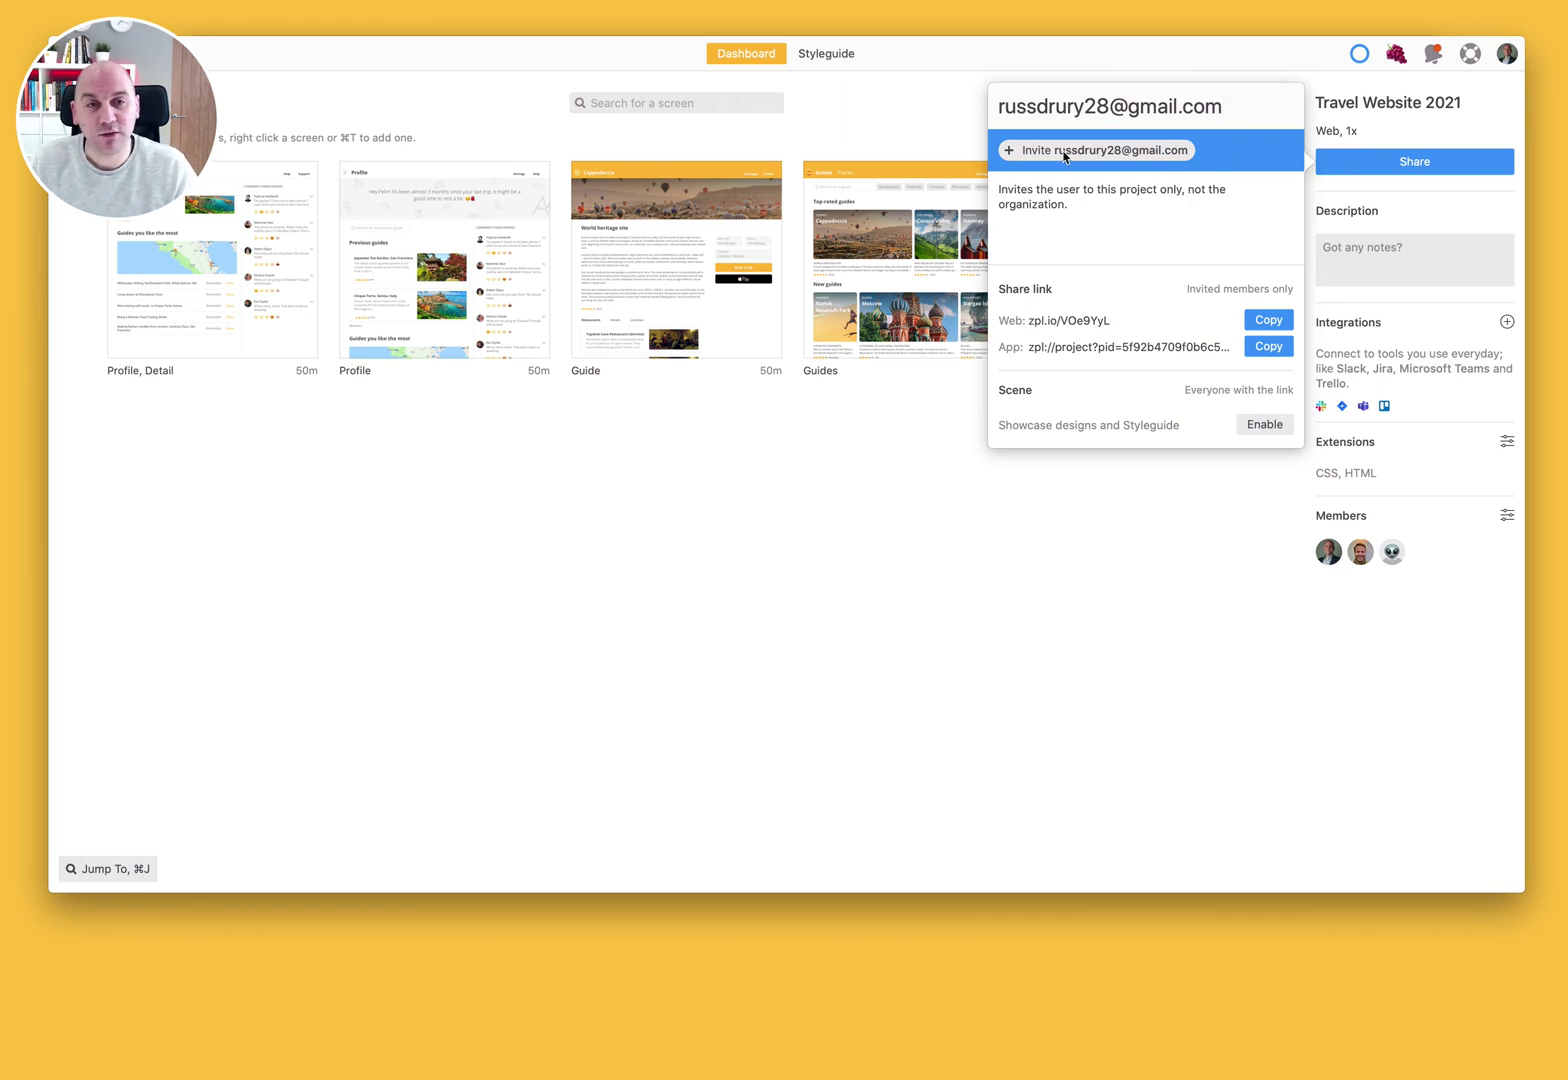
key("super+a")
key("BackSpace")
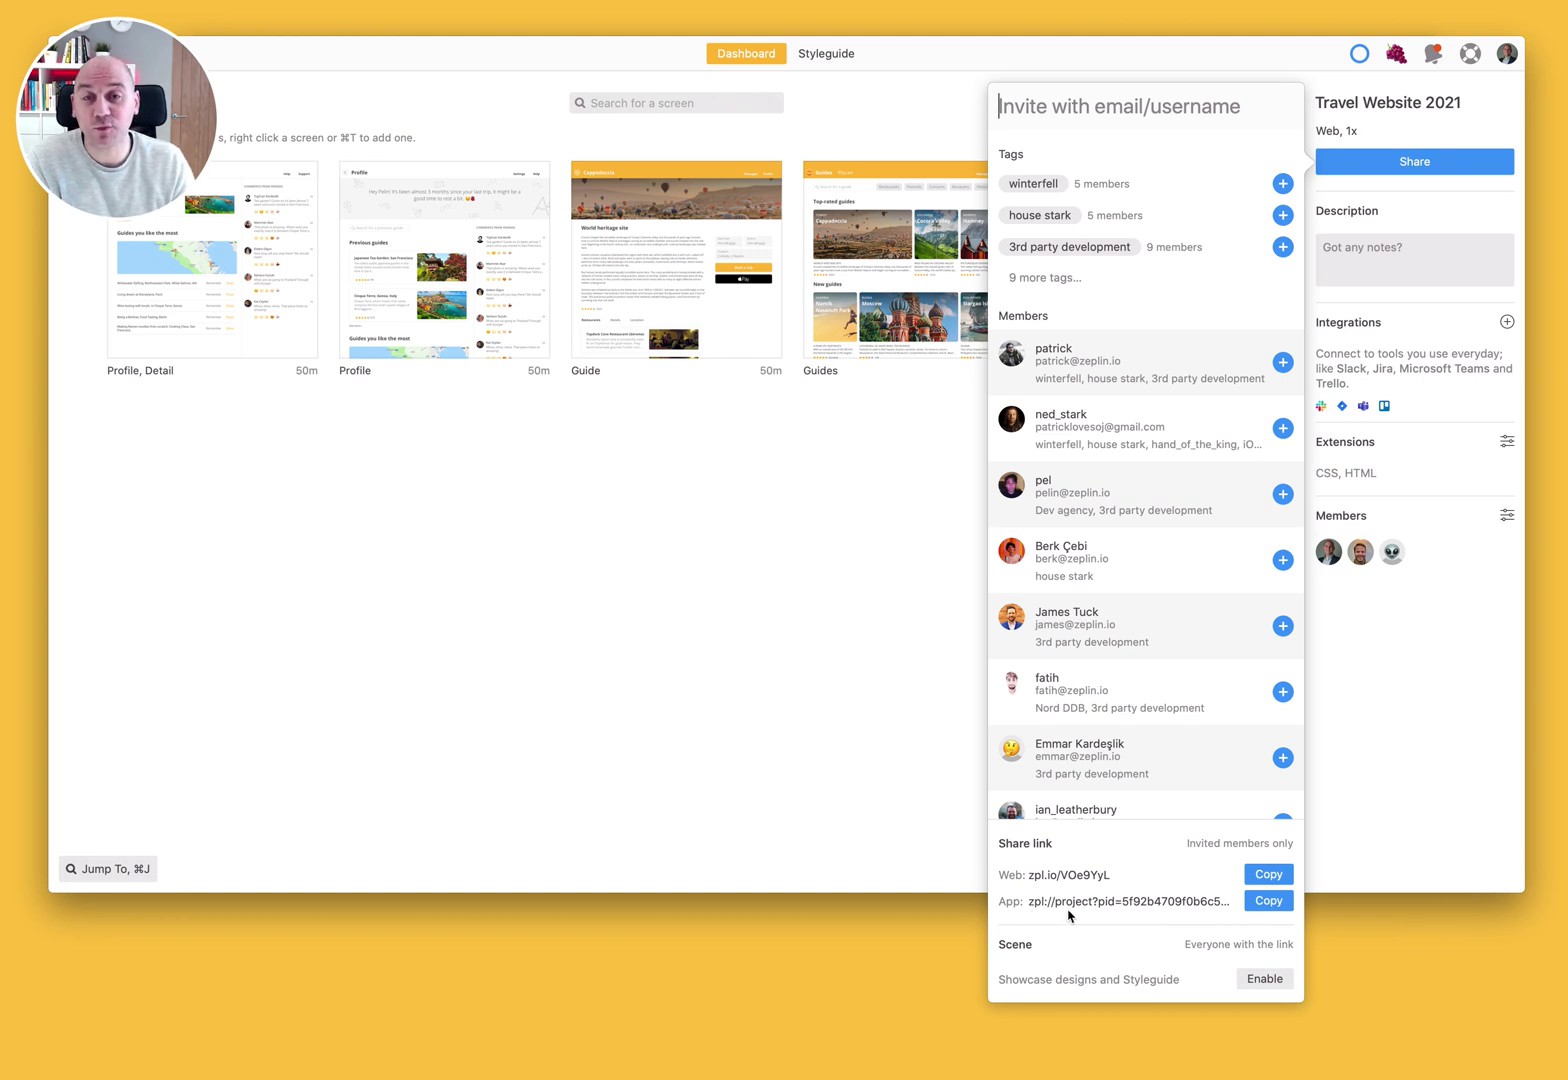
Copy the web share link, enable Scene, and open the public Scene page.
left_click(1266, 876)
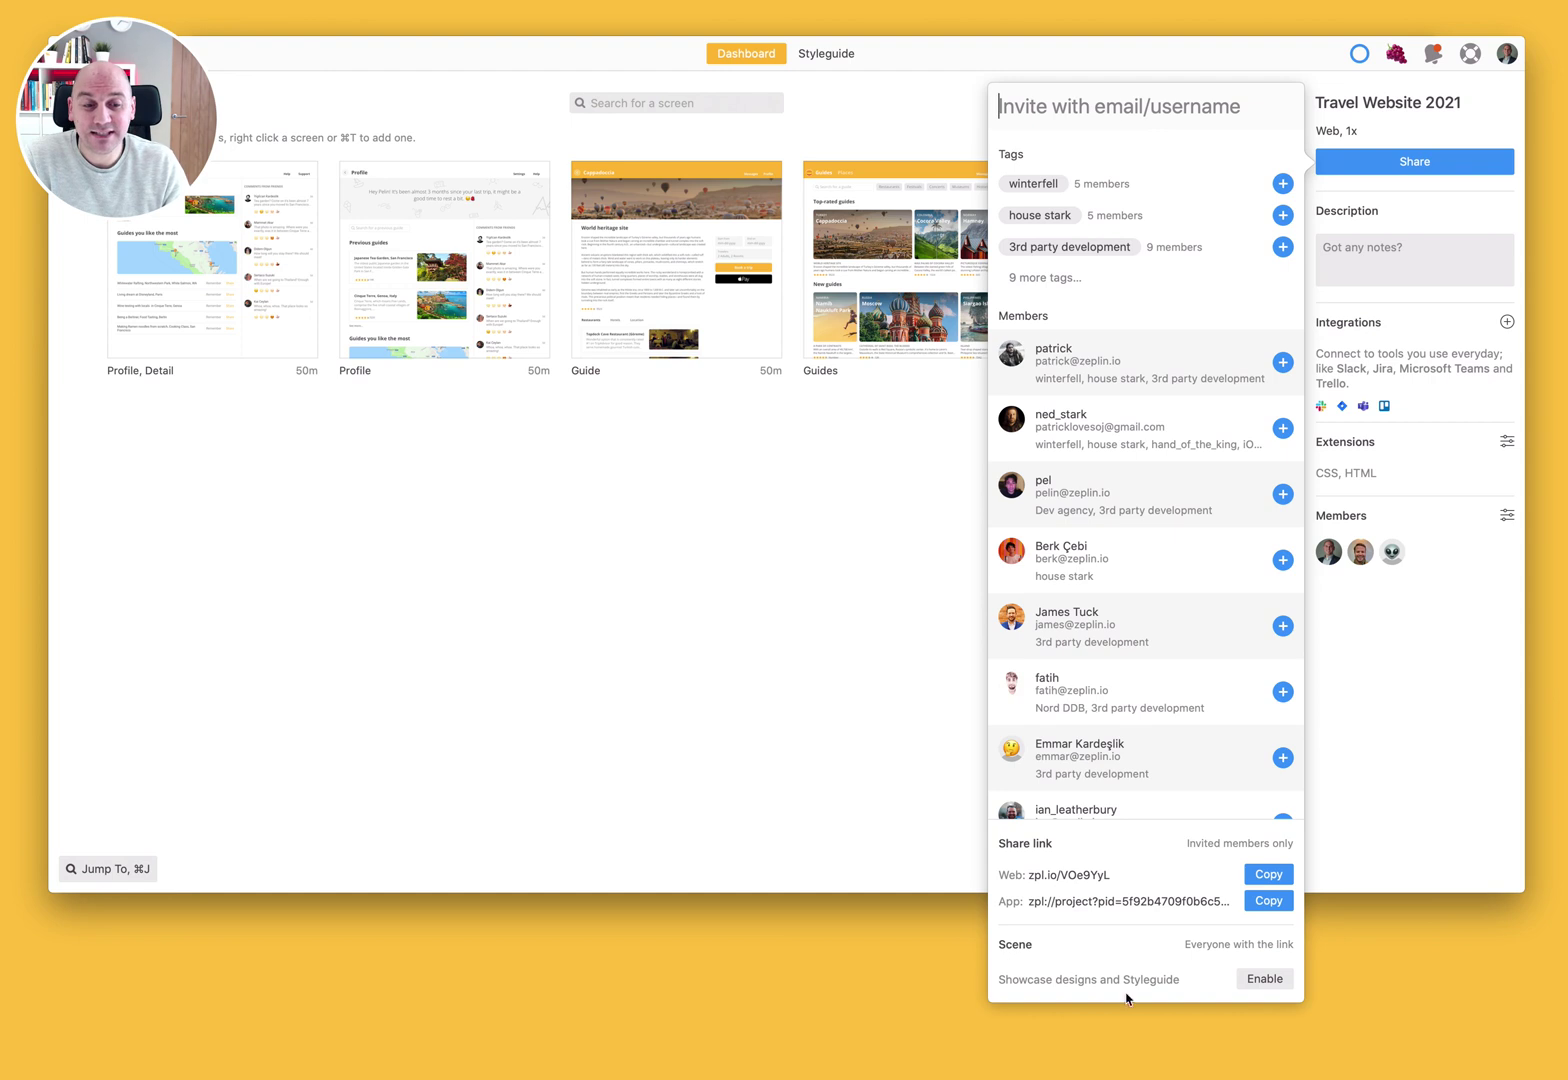
left_click(1265, 980)
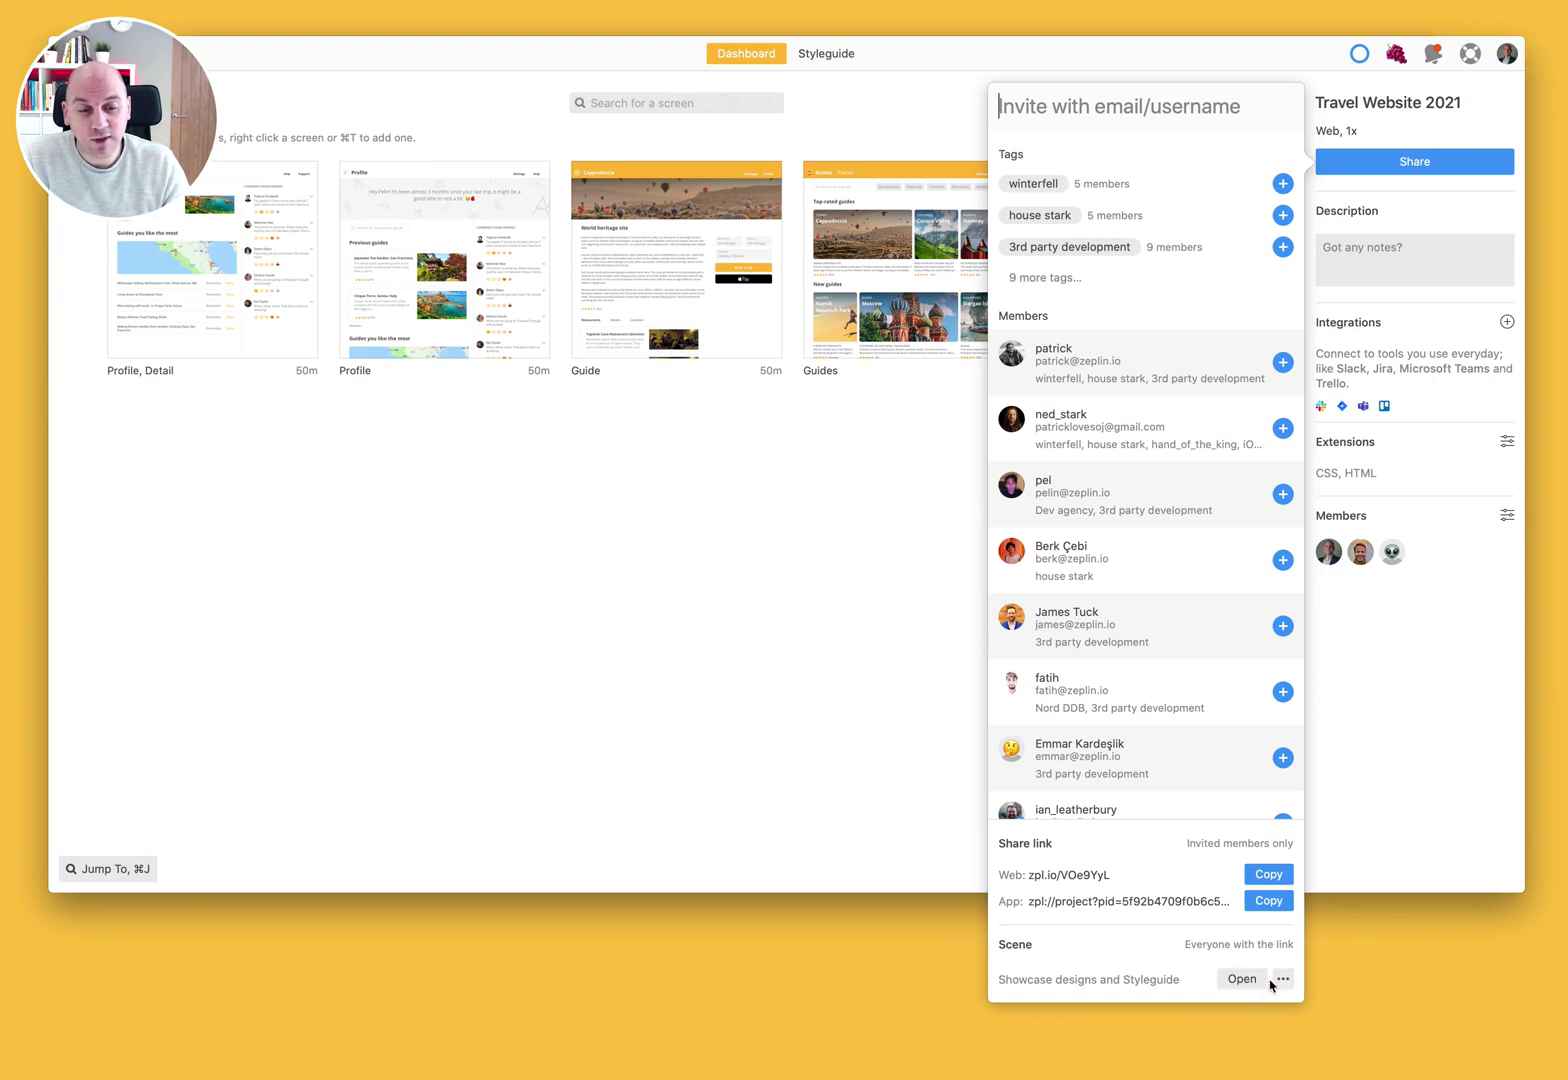
left_click(1250, 983)
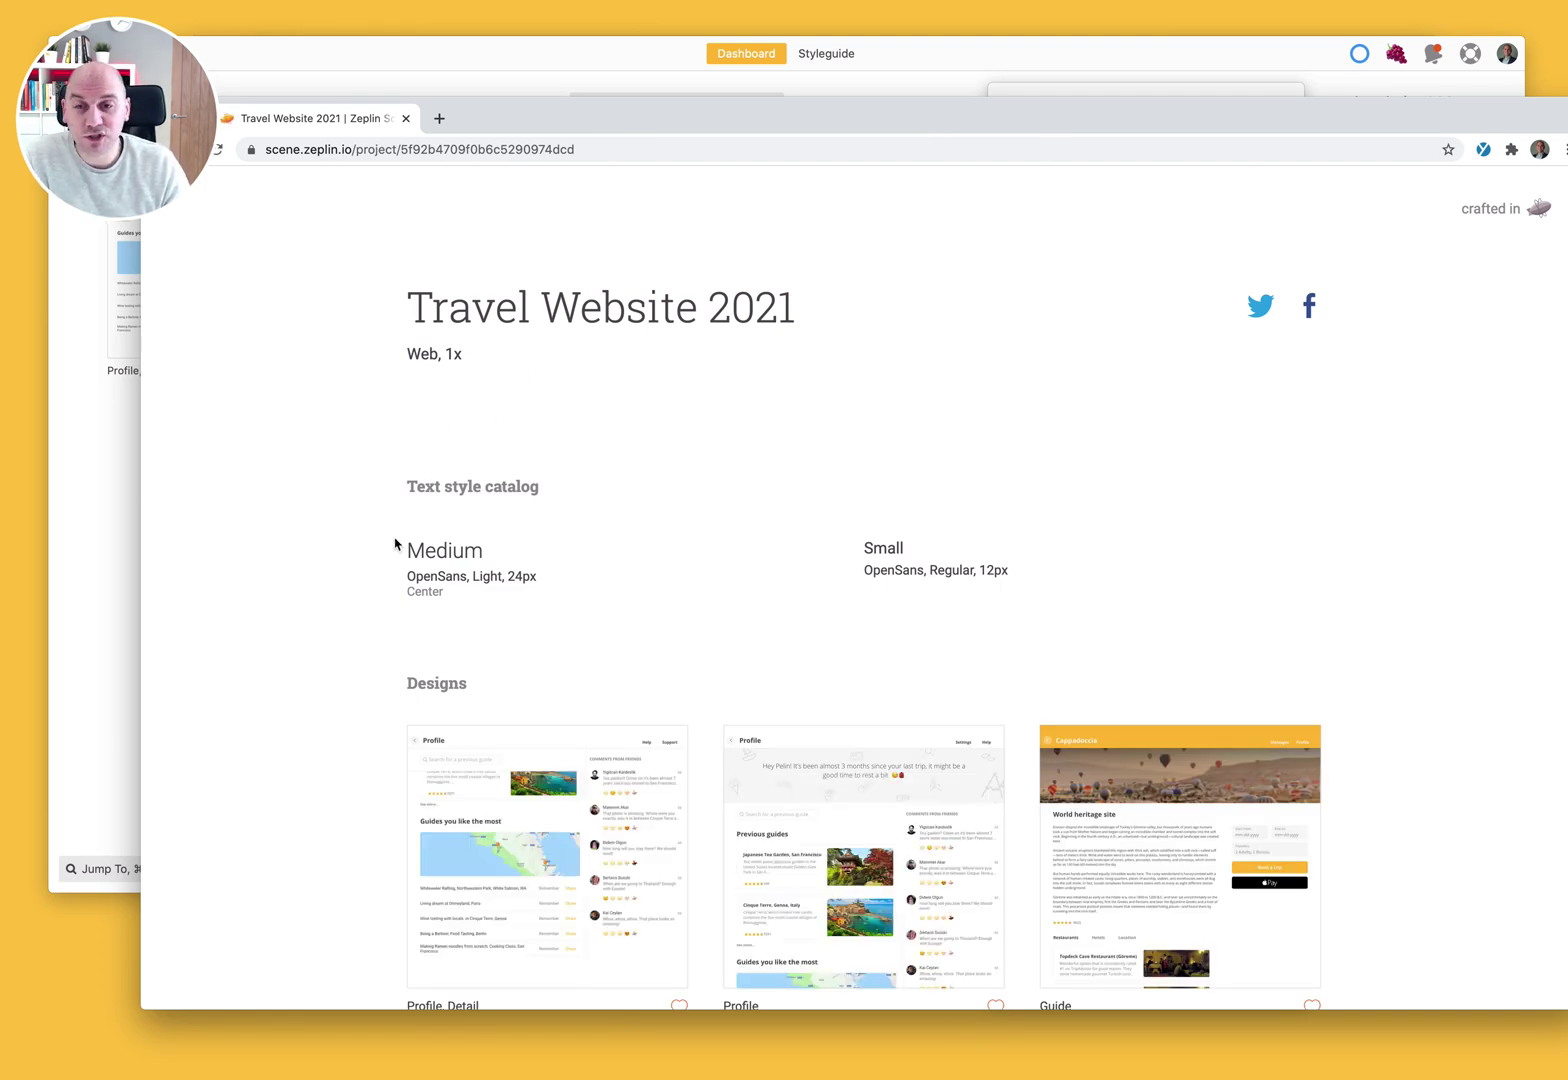
scroll(441, 534, "down", 2)
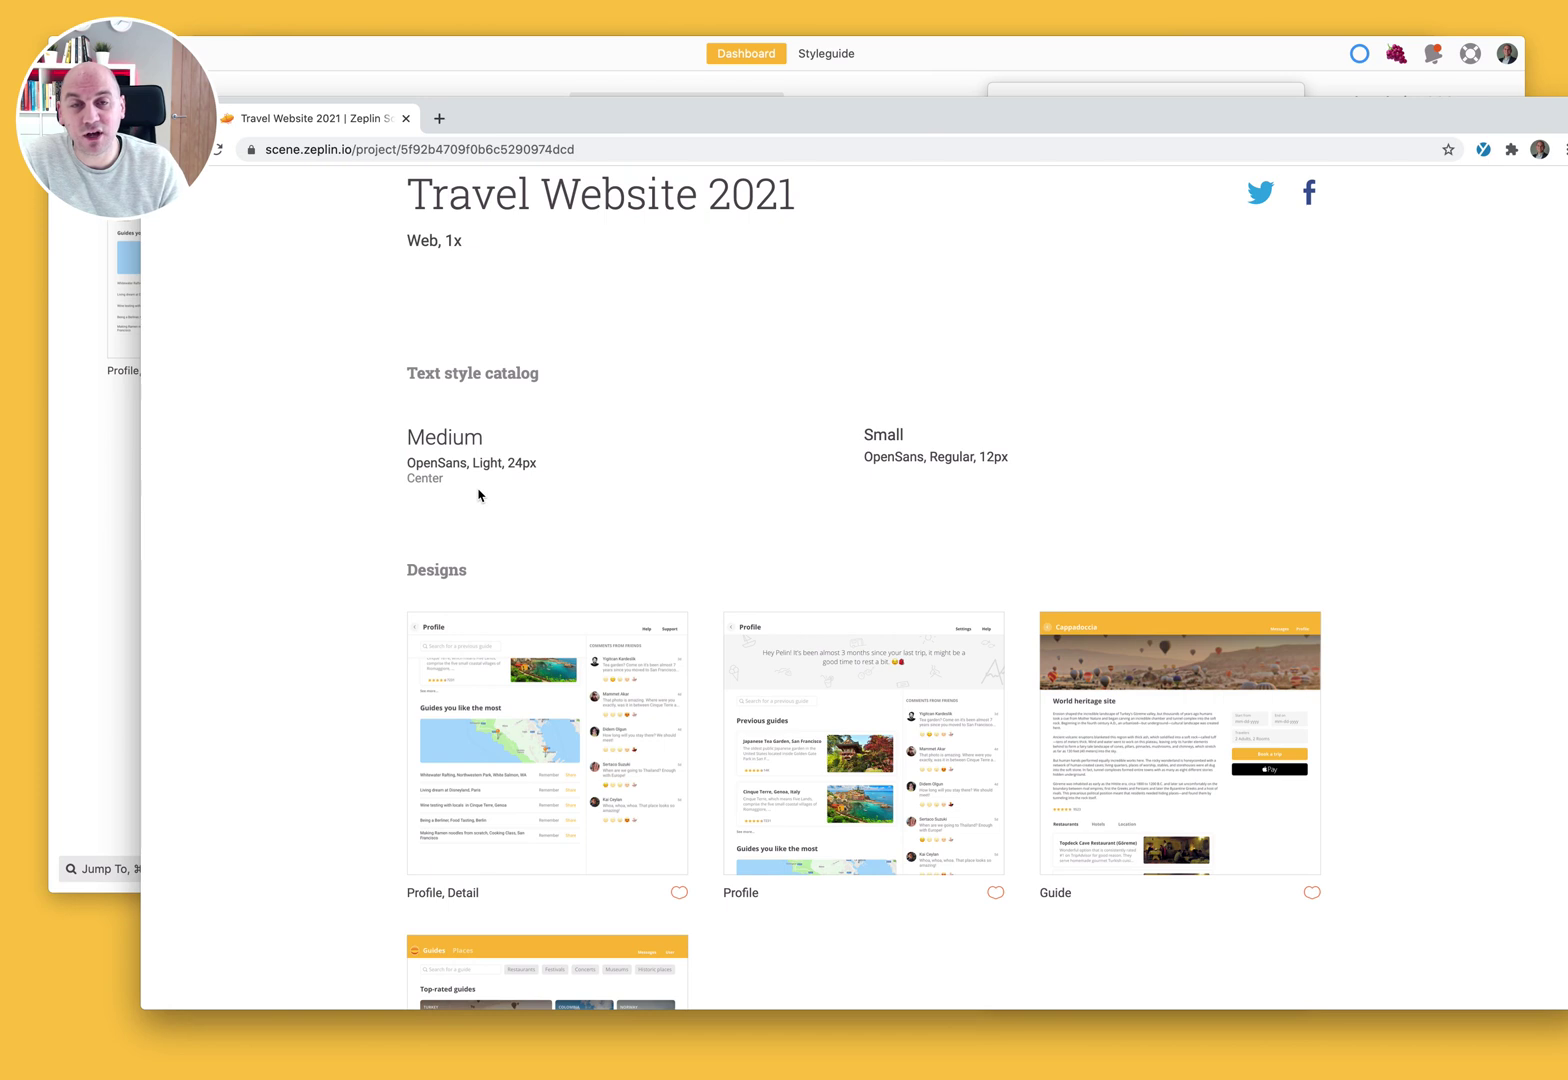
scroll(479, 495, "down", 4)
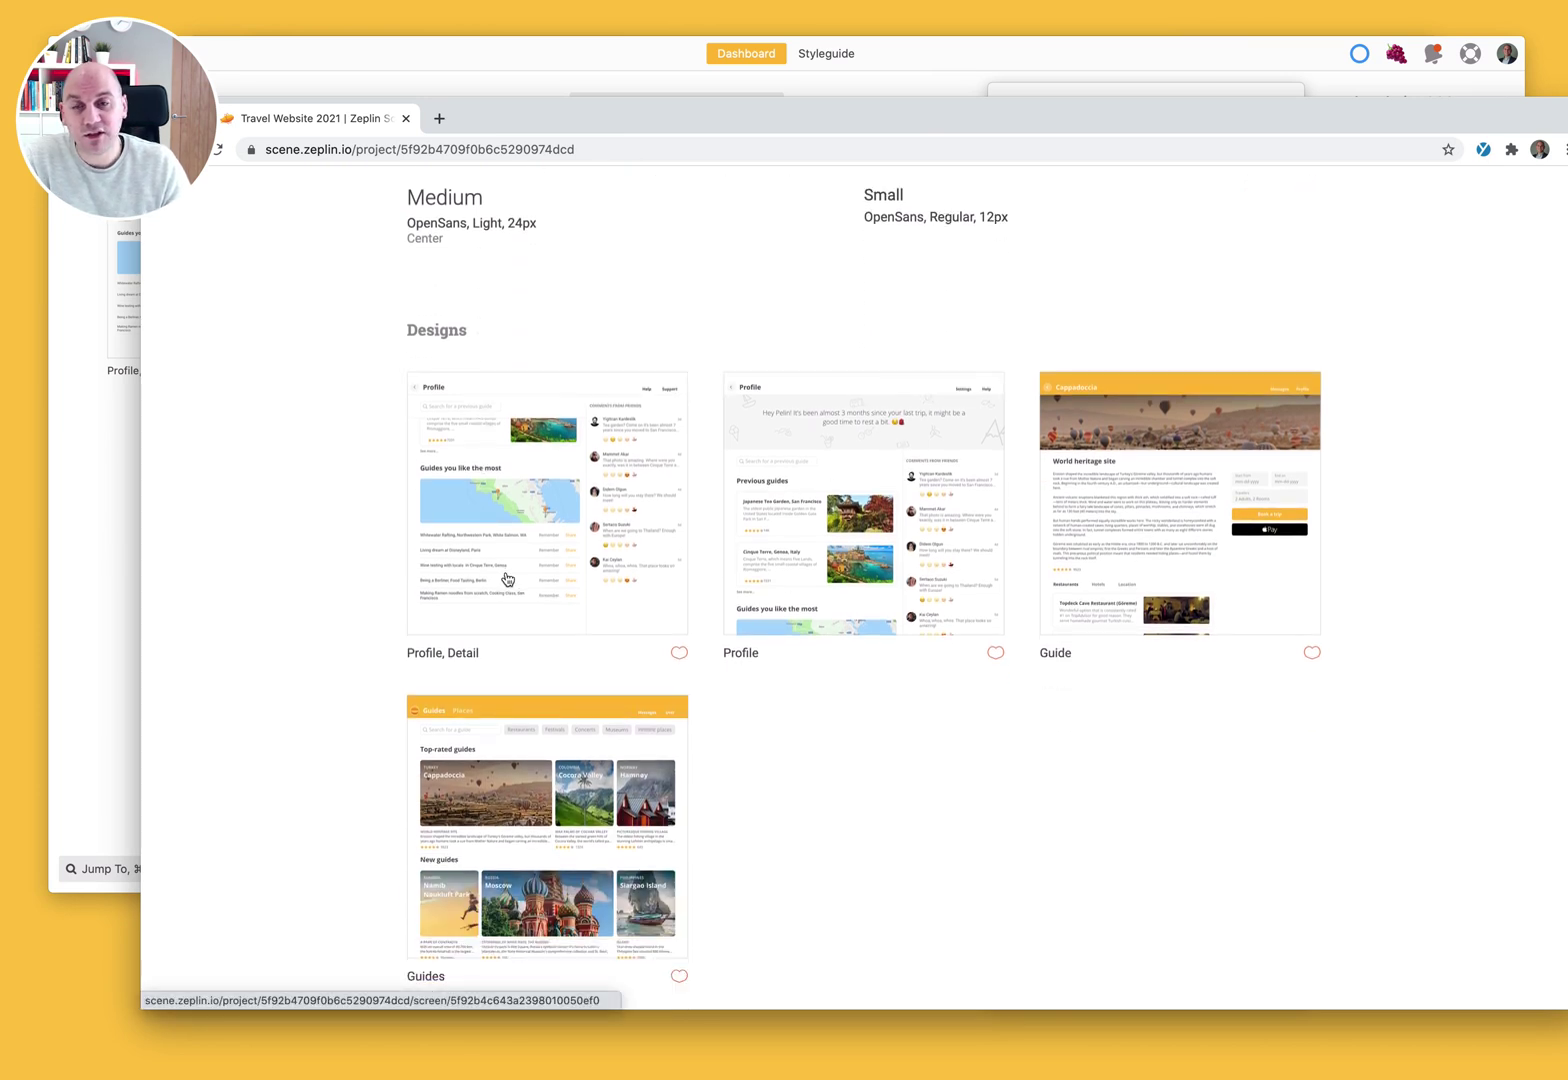
View the Profile, Detail design full size, then move the browser aside.
left_click(507, 546)
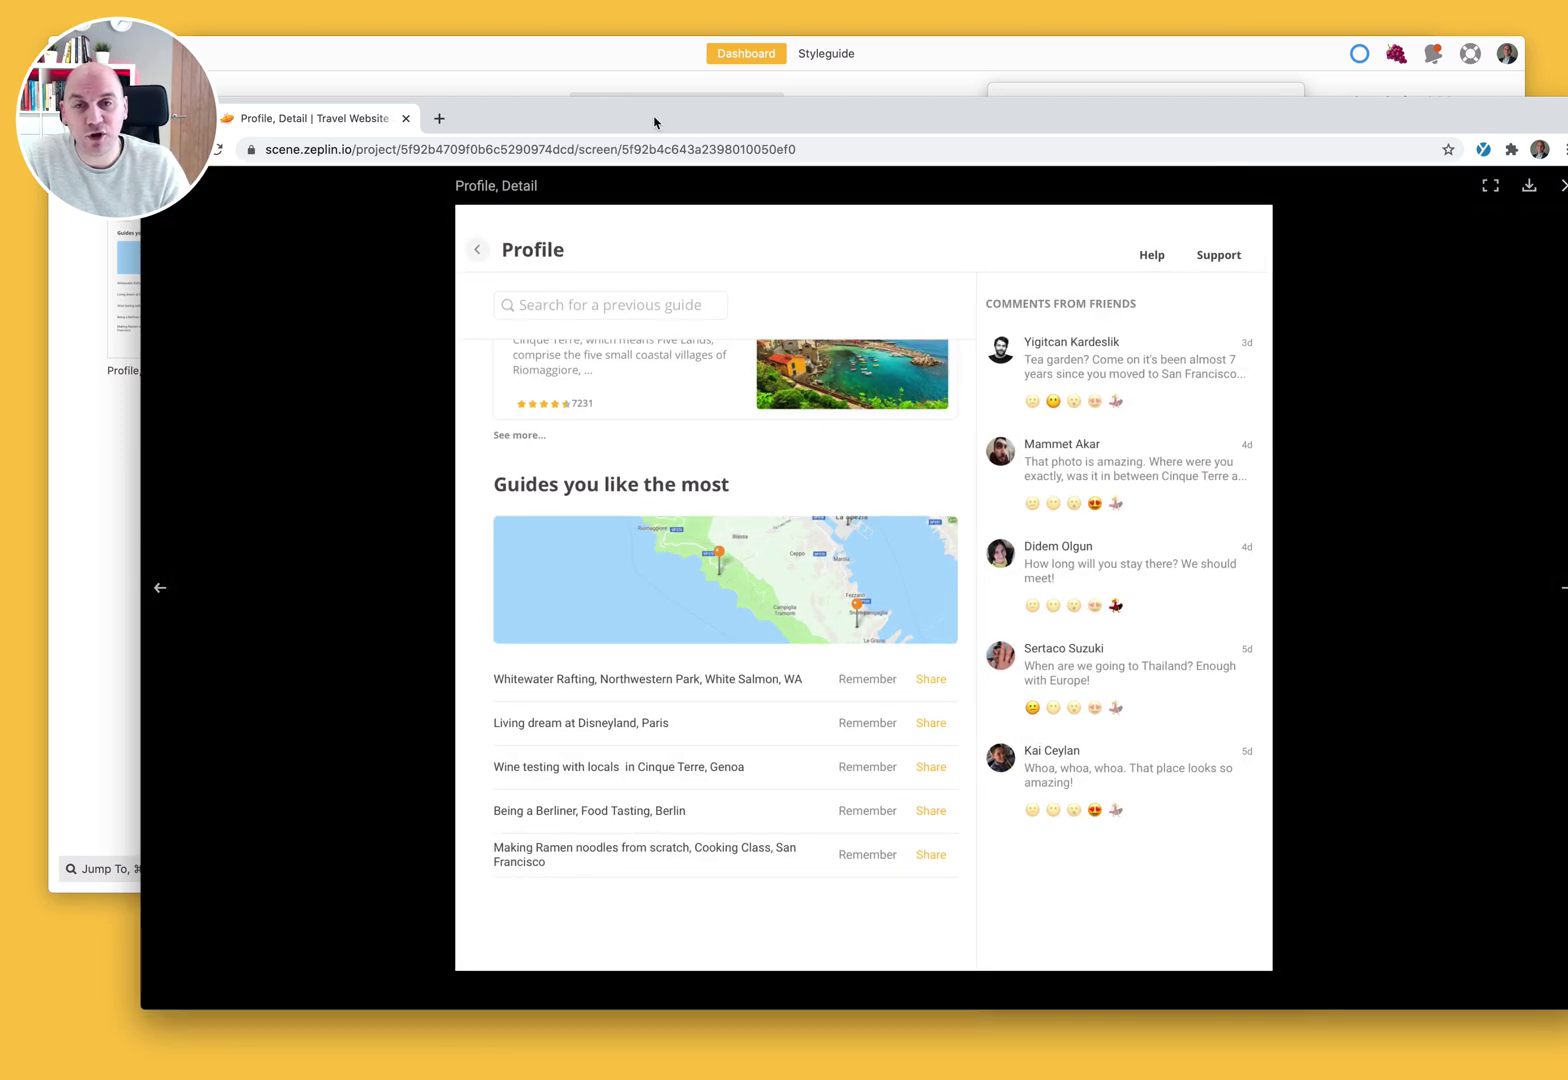
left_click_drag(654, 120, 654, 1054)
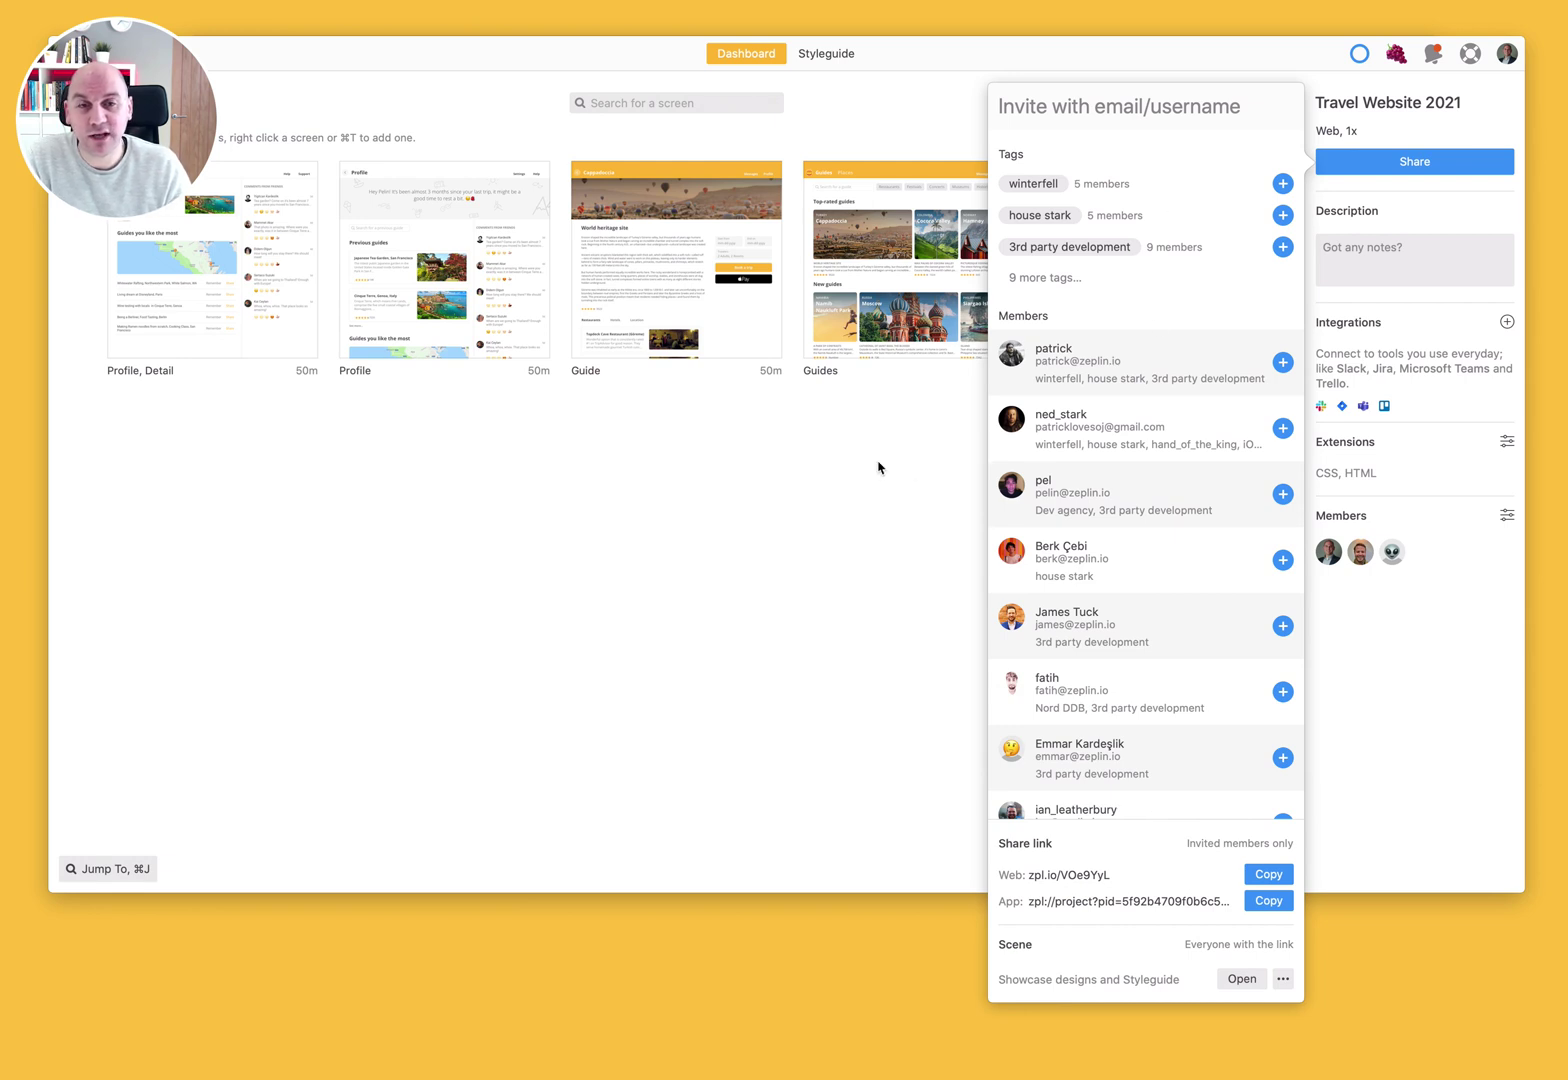
Return to the workspace project list and choose Invite... for Travel Android.
left_click(467, 58)
left_click(303, 153)
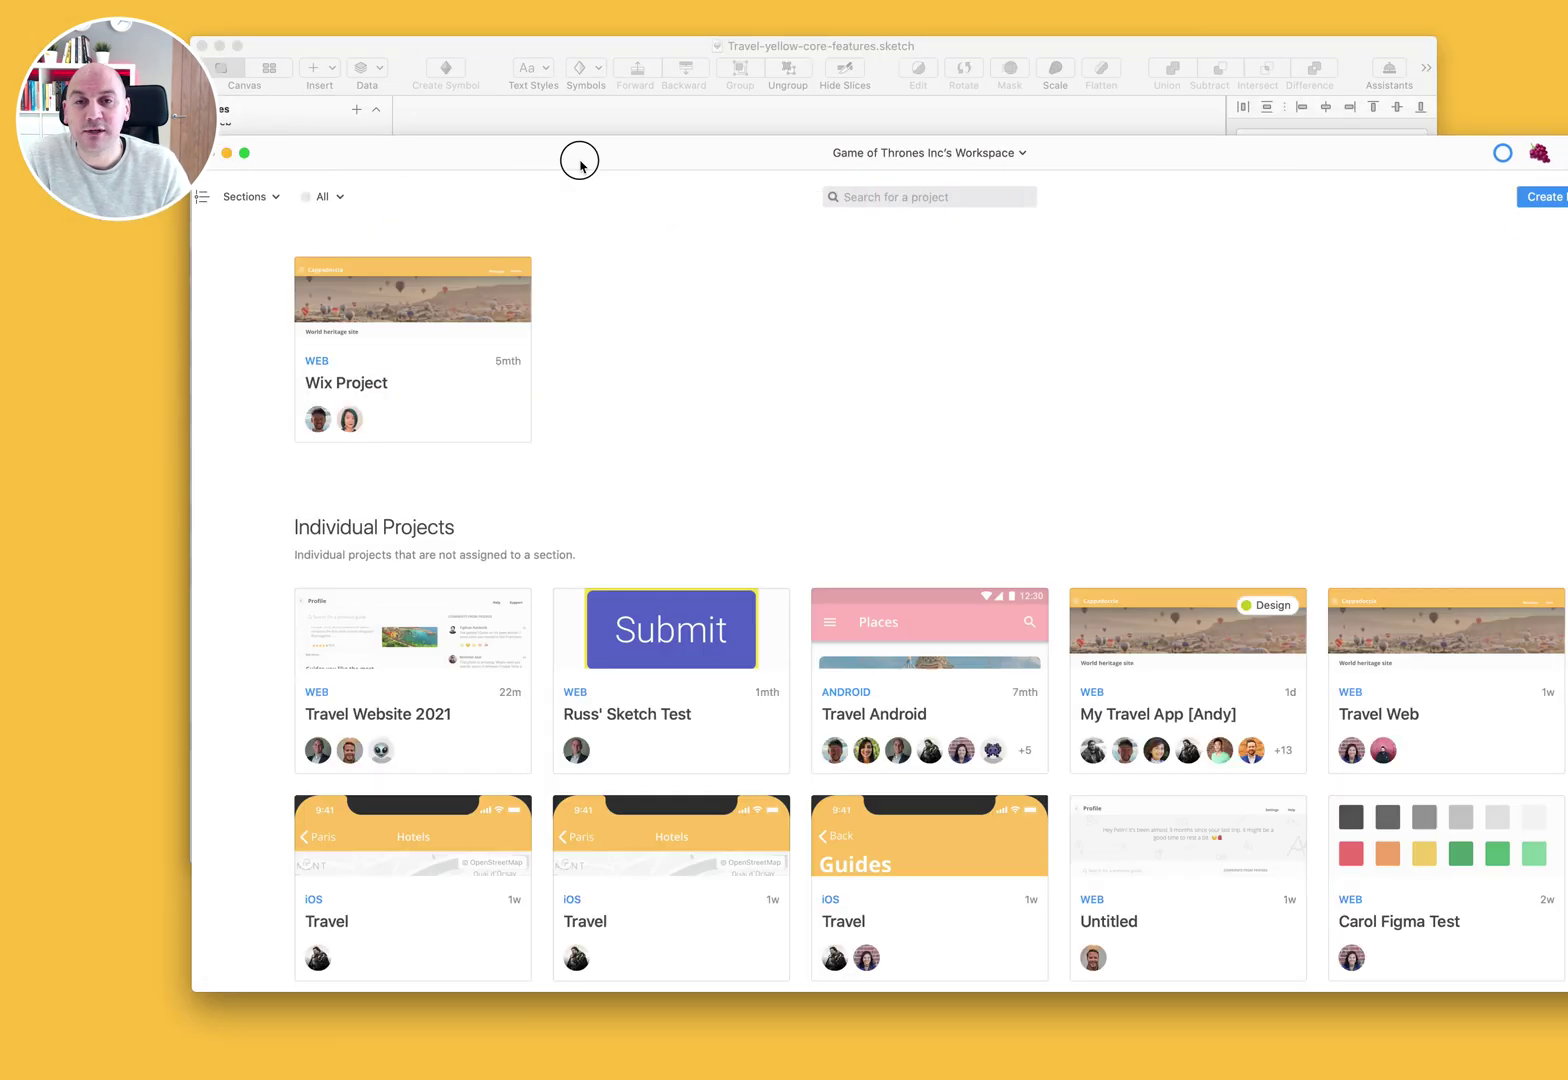
left_click_drag(547, 154, 393, 94)
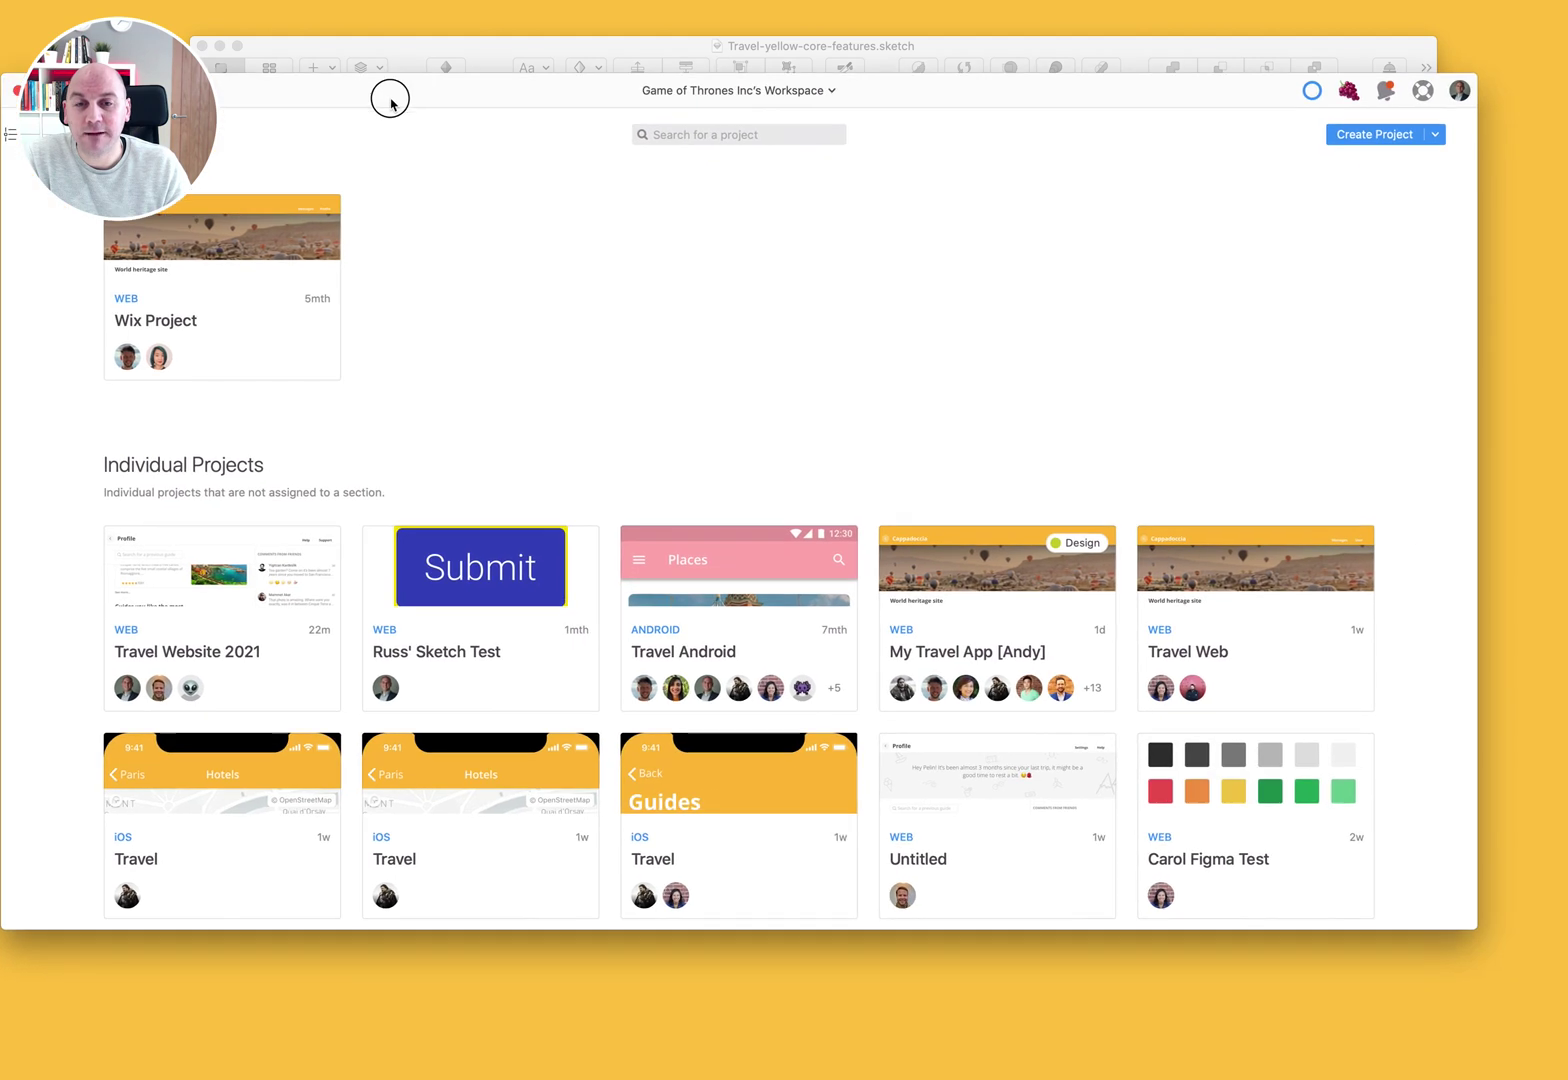
right_click(751, 589)
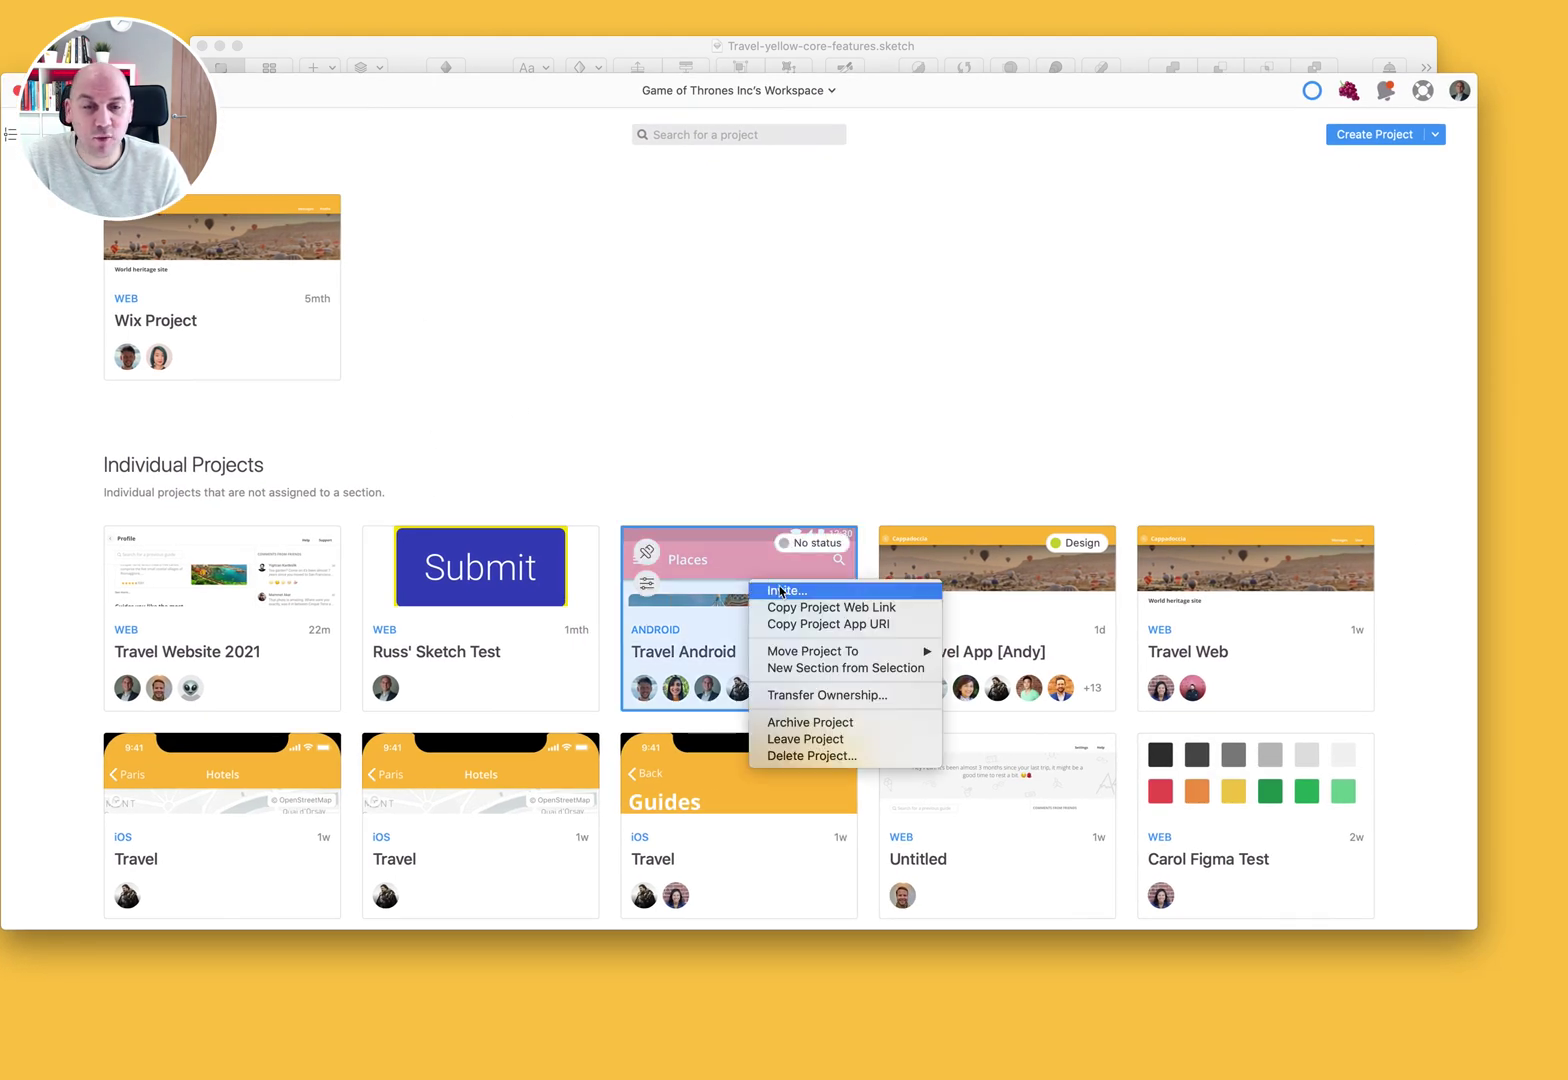
left_click(788, 593)
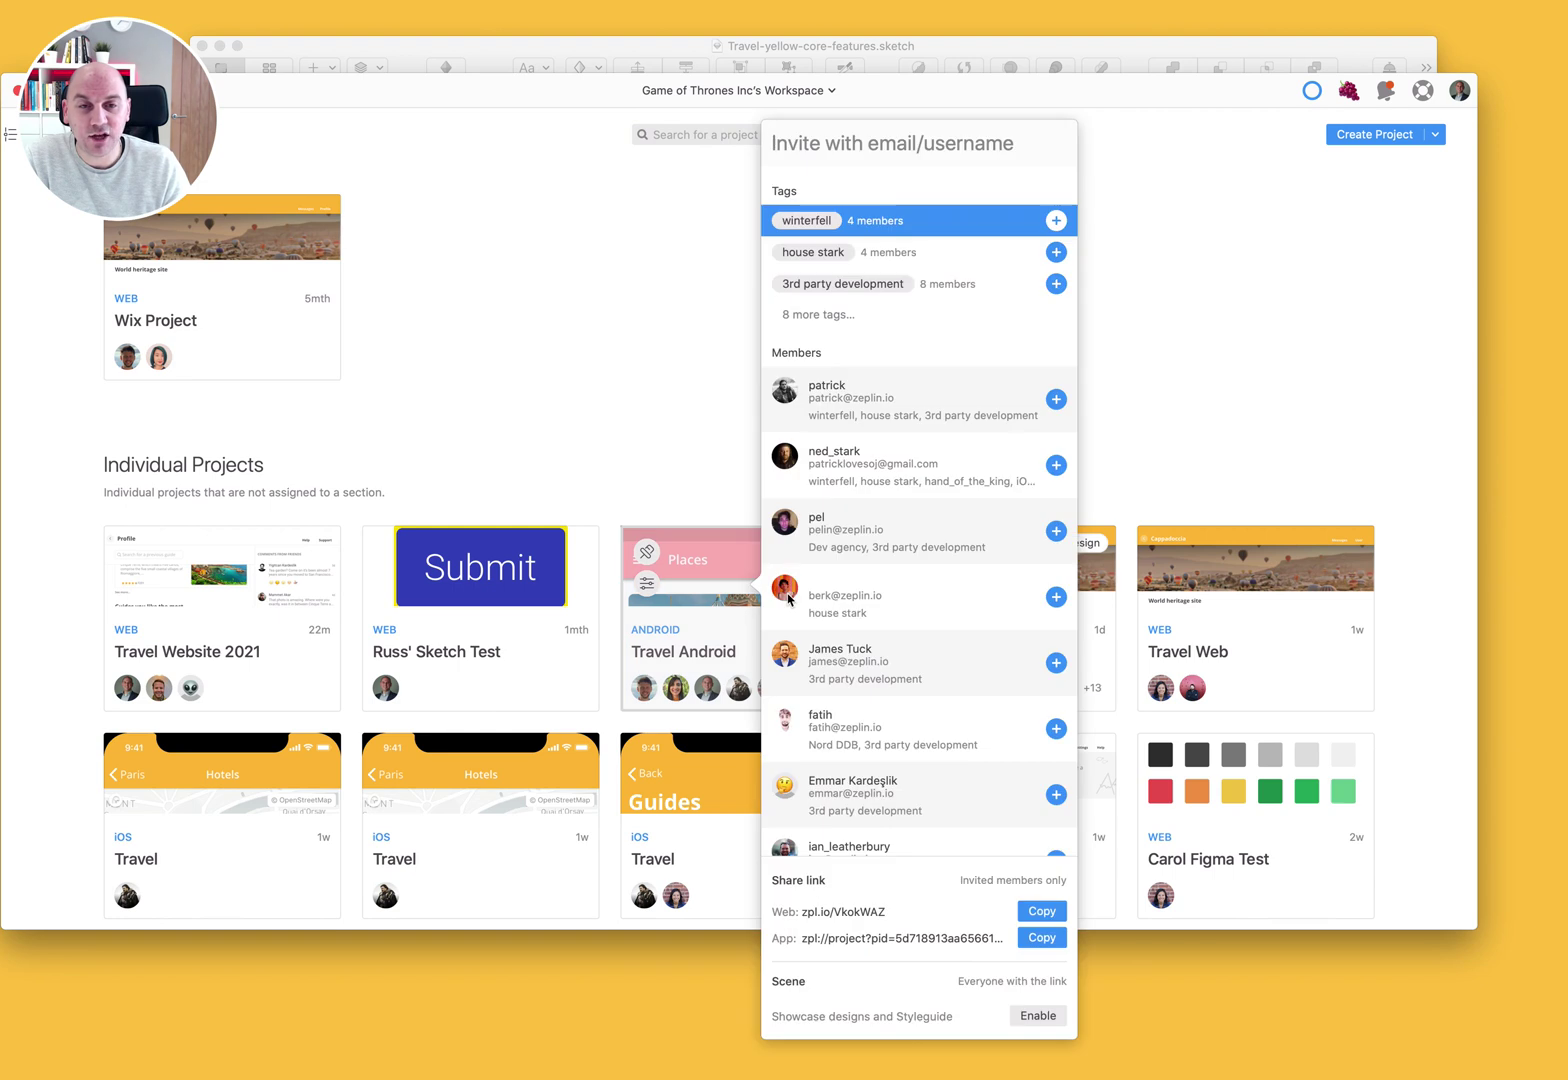